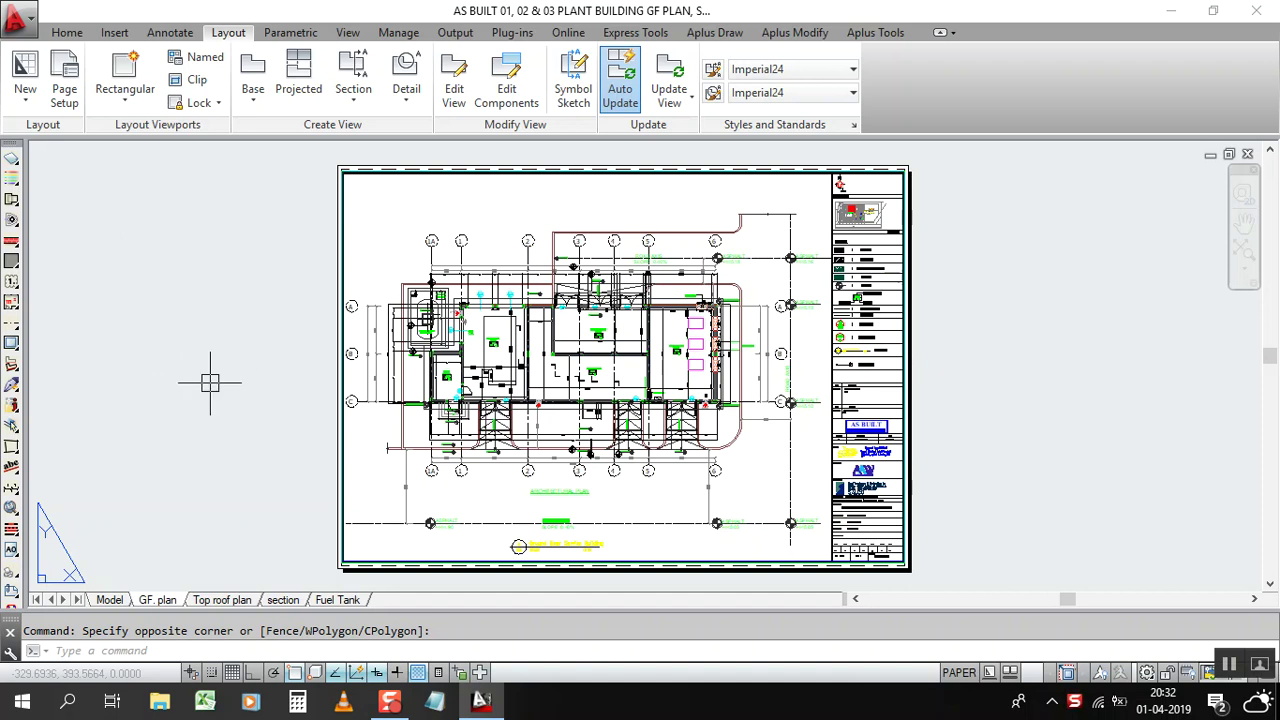
In the HP Designjet driver properties, set both document size and fit-to paper size to A0.
key(alt)
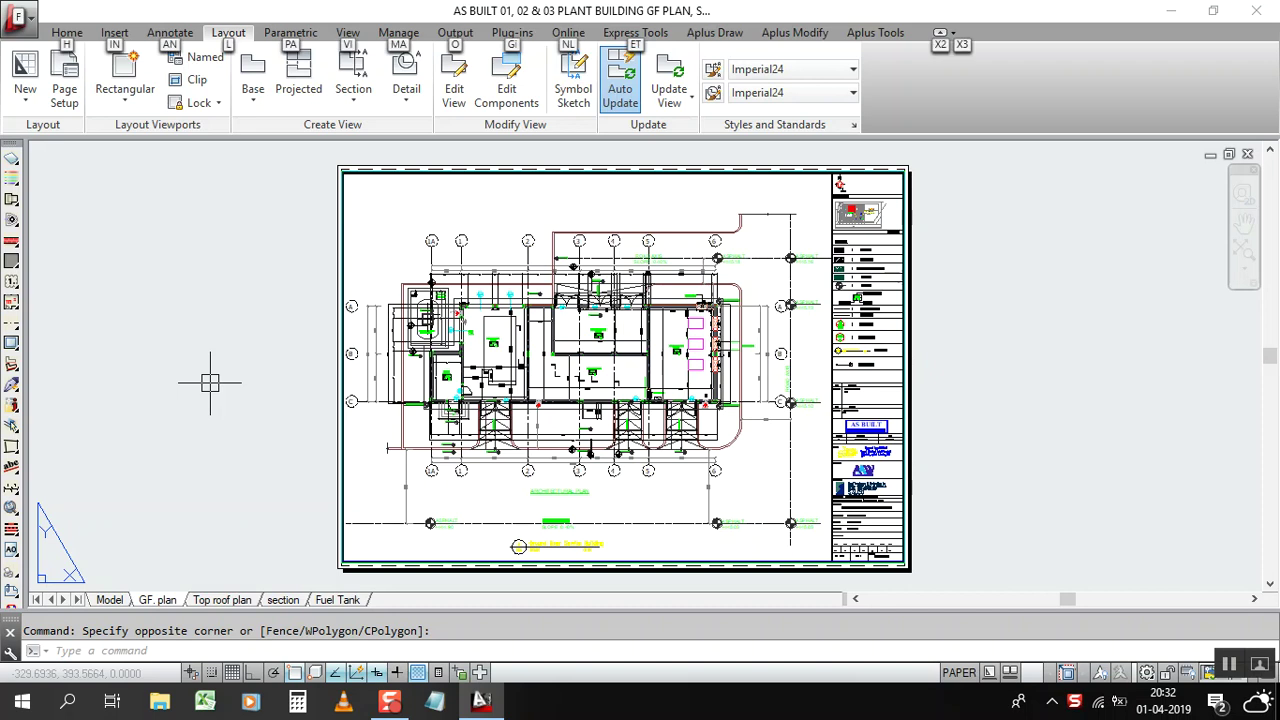
key(alt)
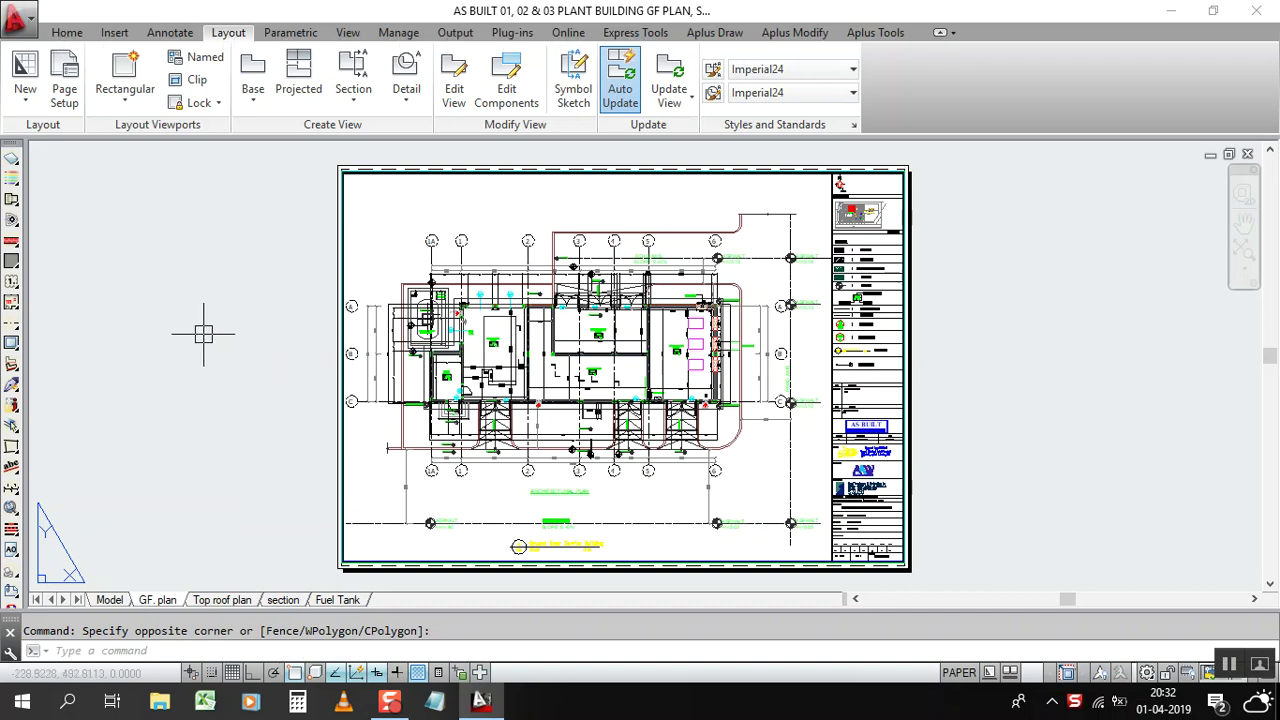
key(ctrl+p)
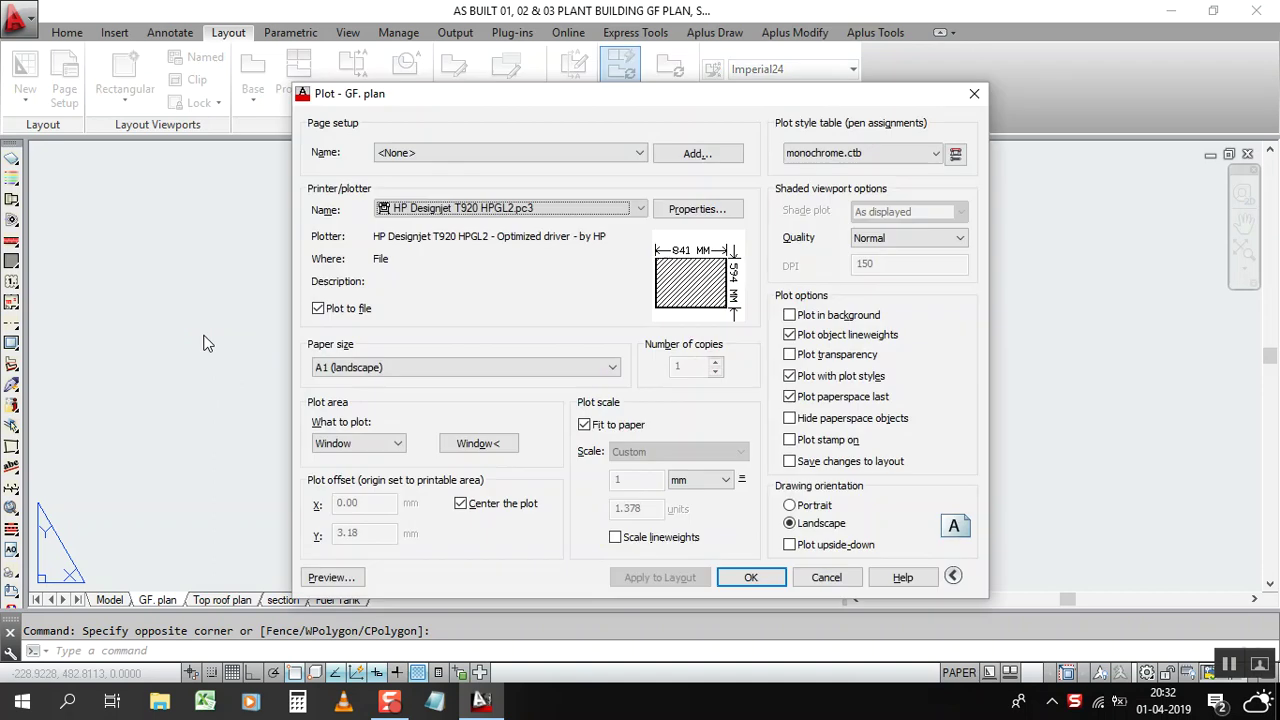
click(698, 210)
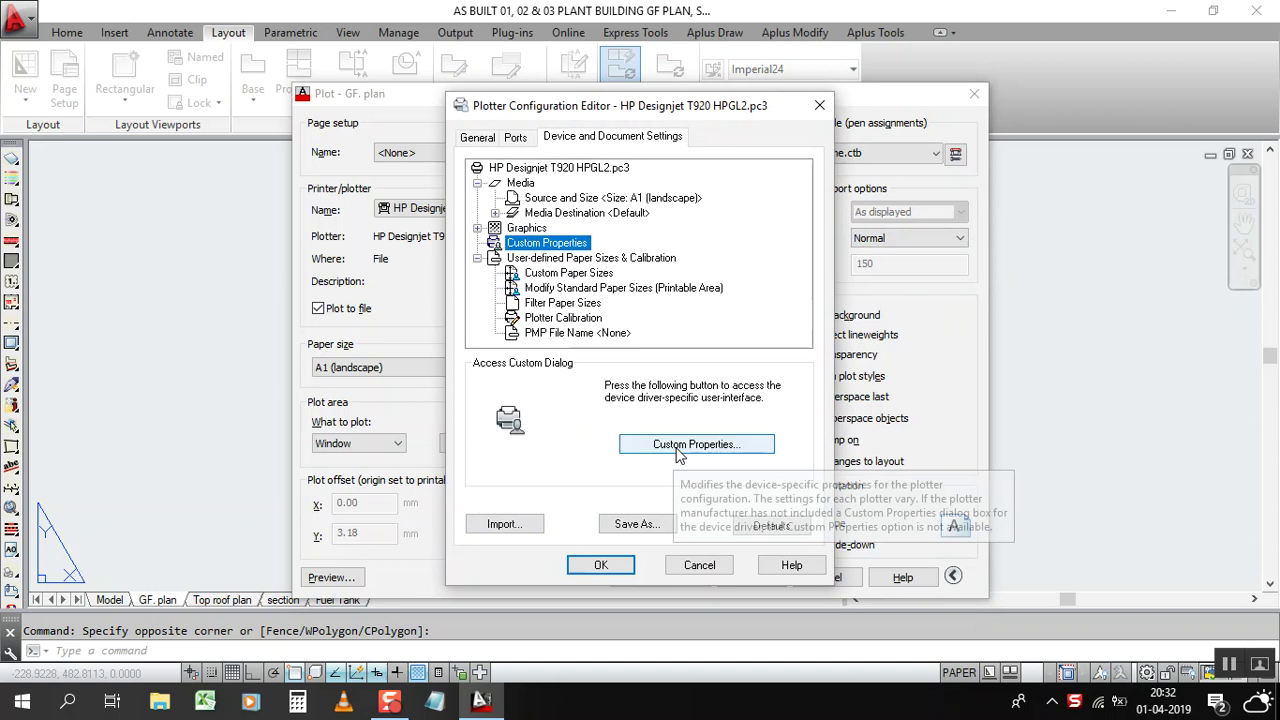
click(676, 446)
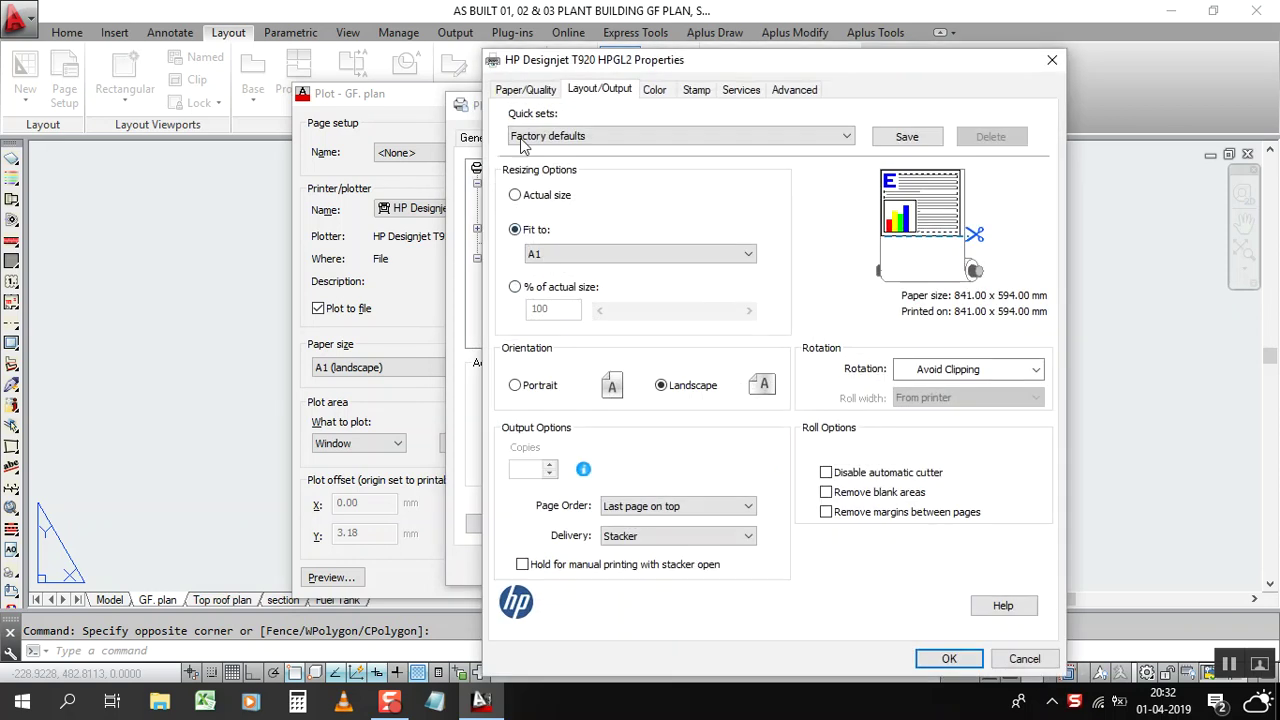
click(524, 92)
click(558, 234)
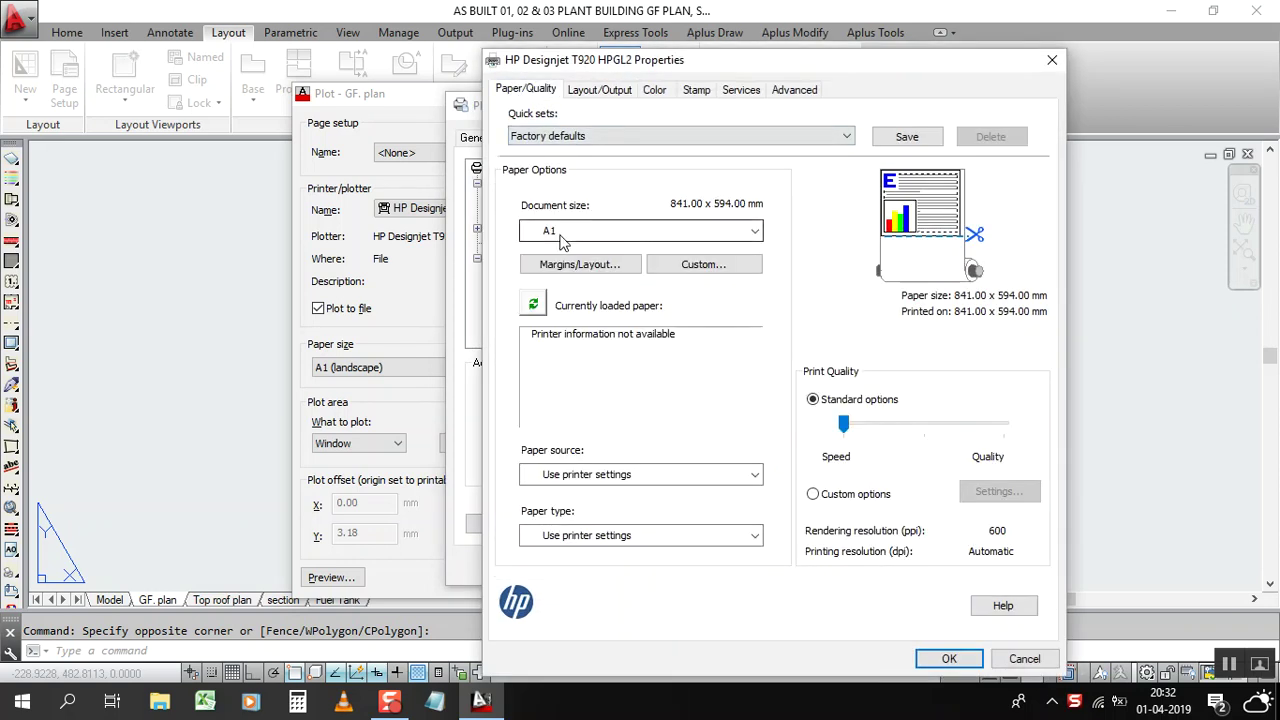
click(558, 281)
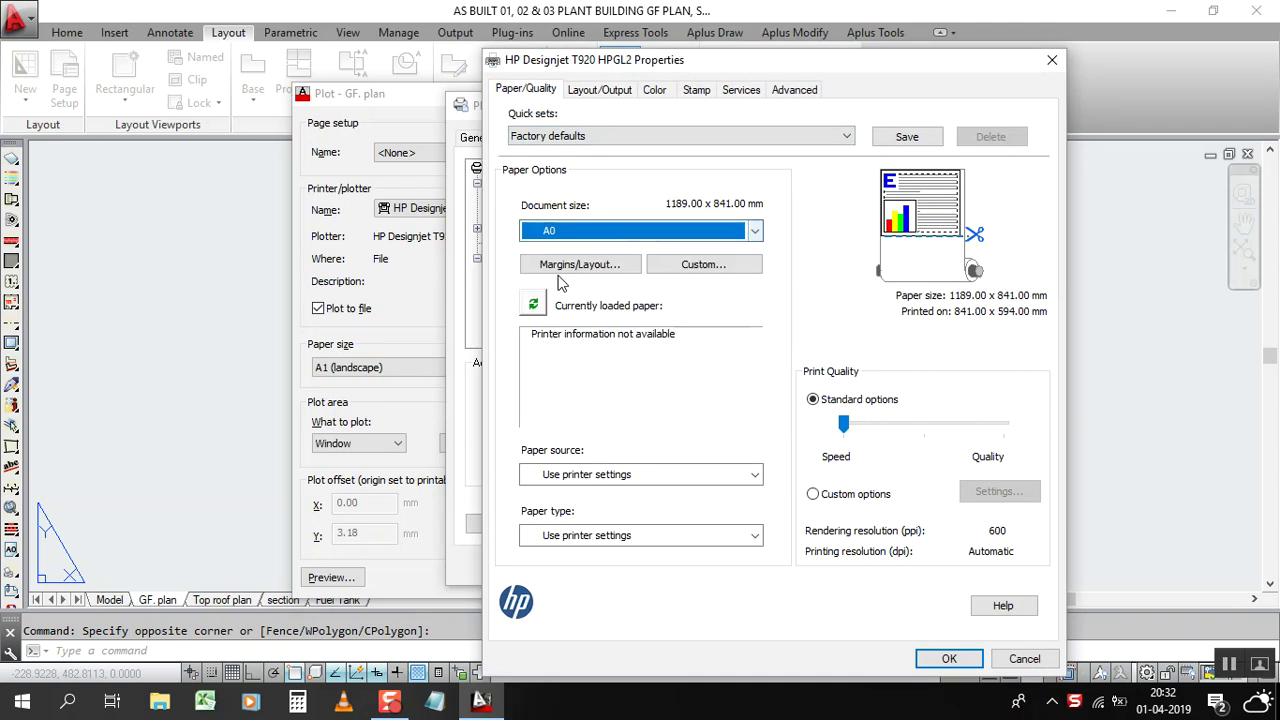
click(592, 92)
click(560, 256)
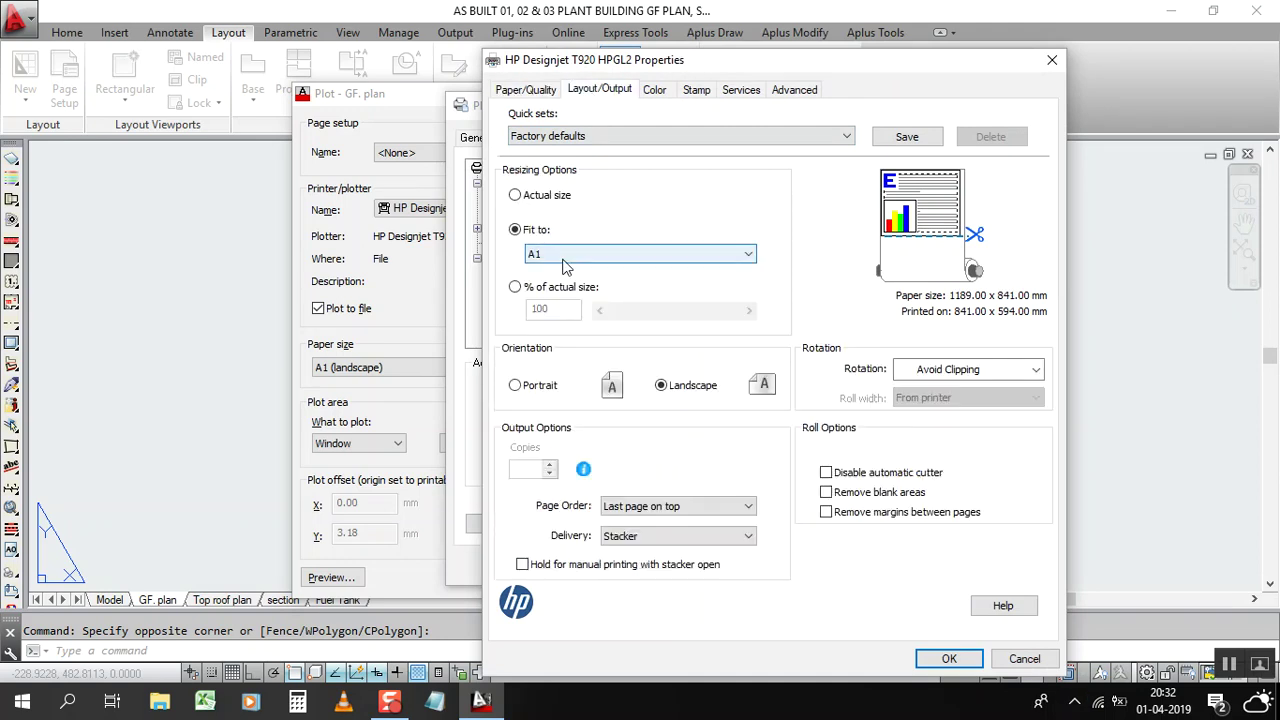
click(566, 491)
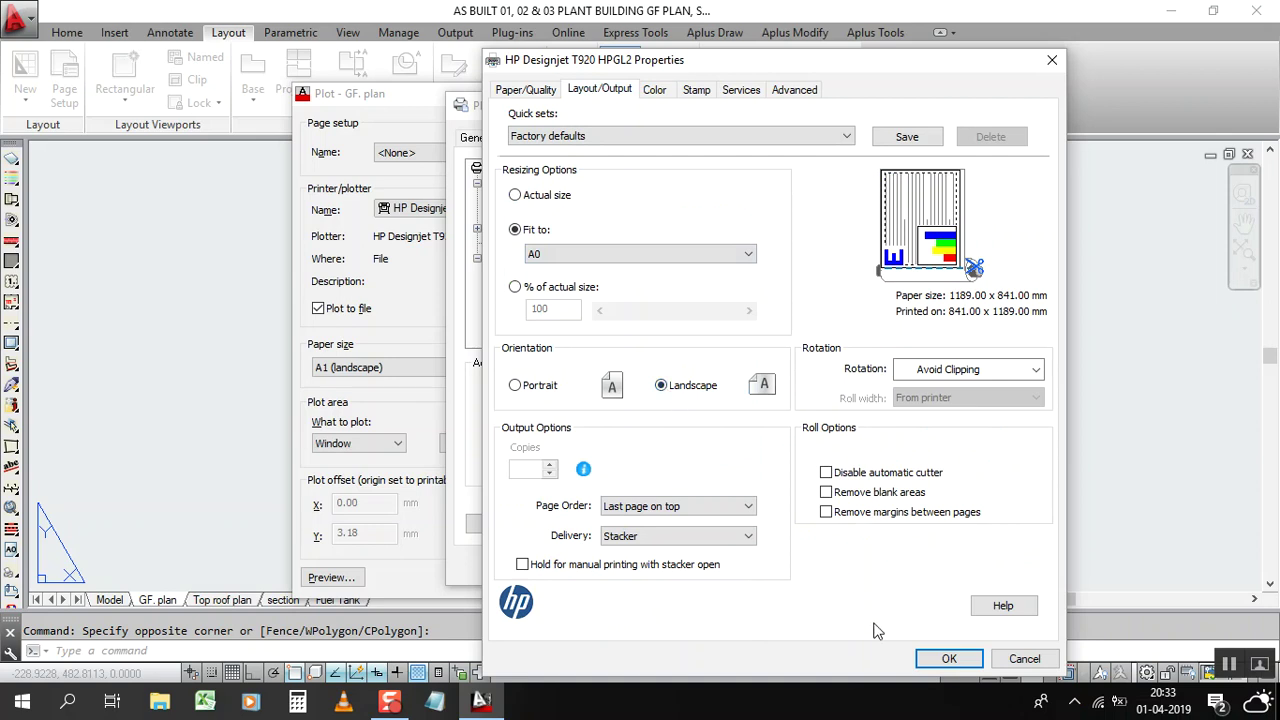
Accept the driver changes, save them to the PC3 file, and close the Plot dialog.
click(940, 658)
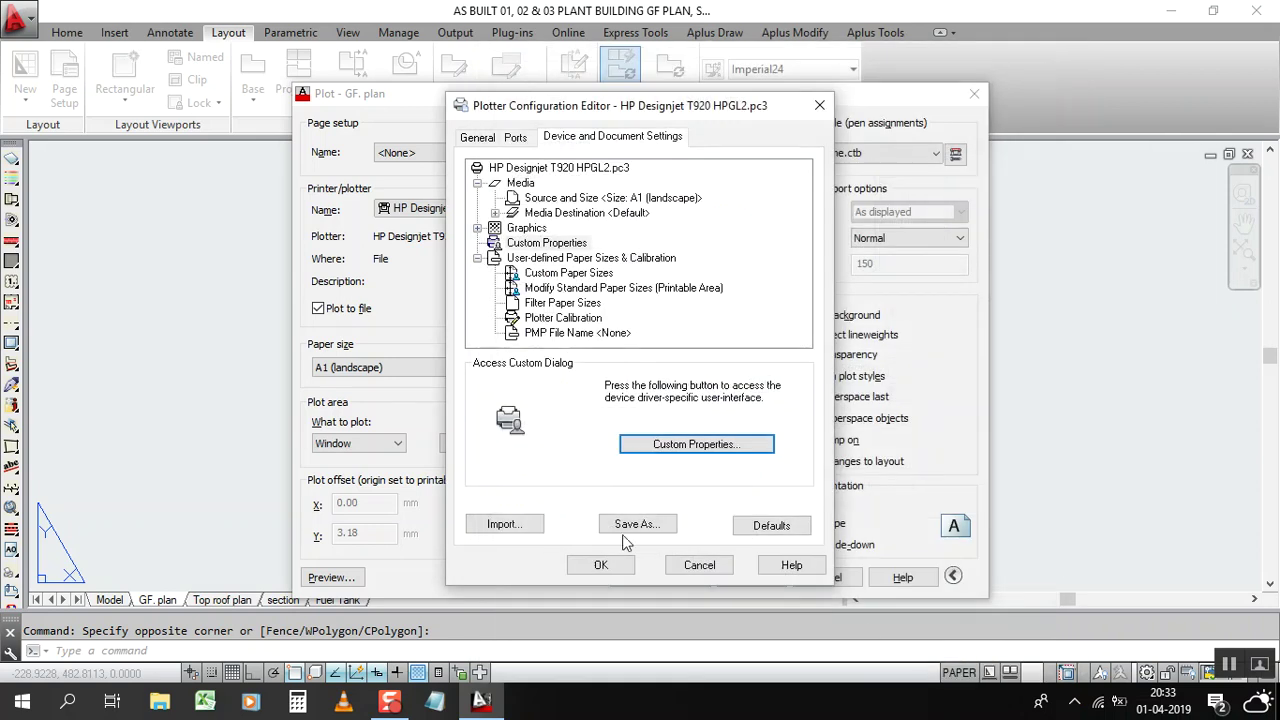
click(600, 565)
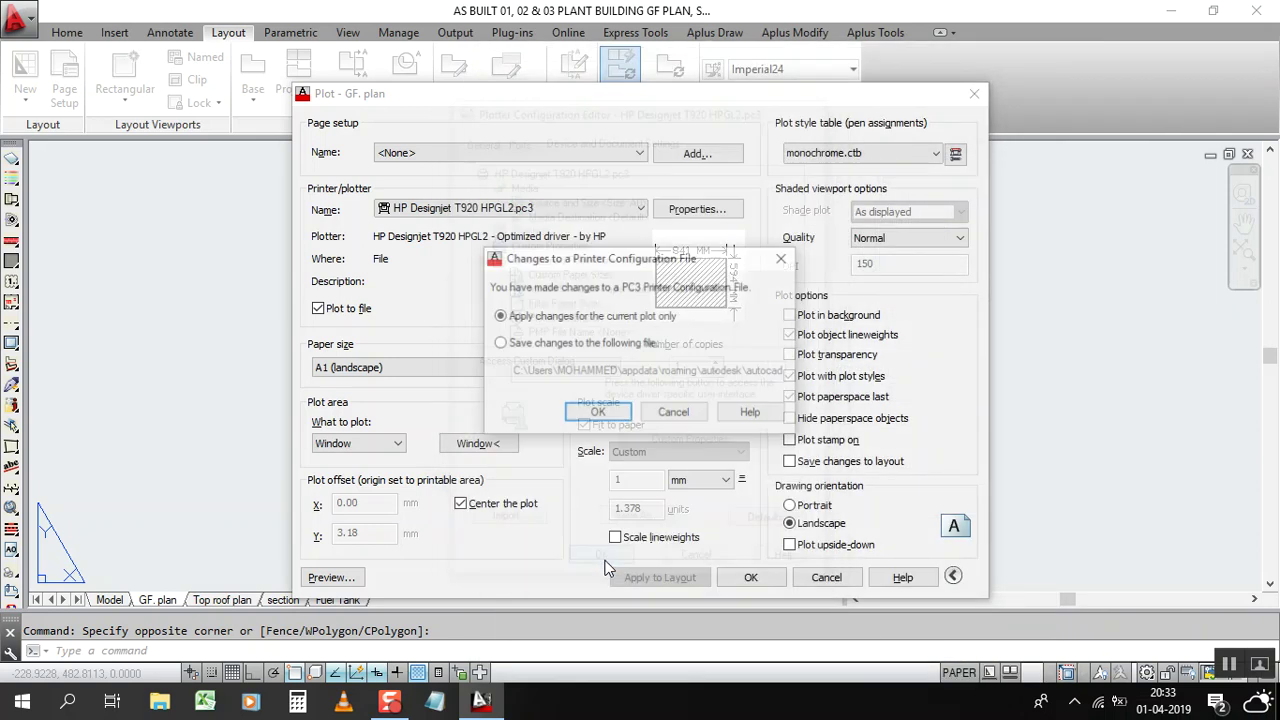
click(517, 345)
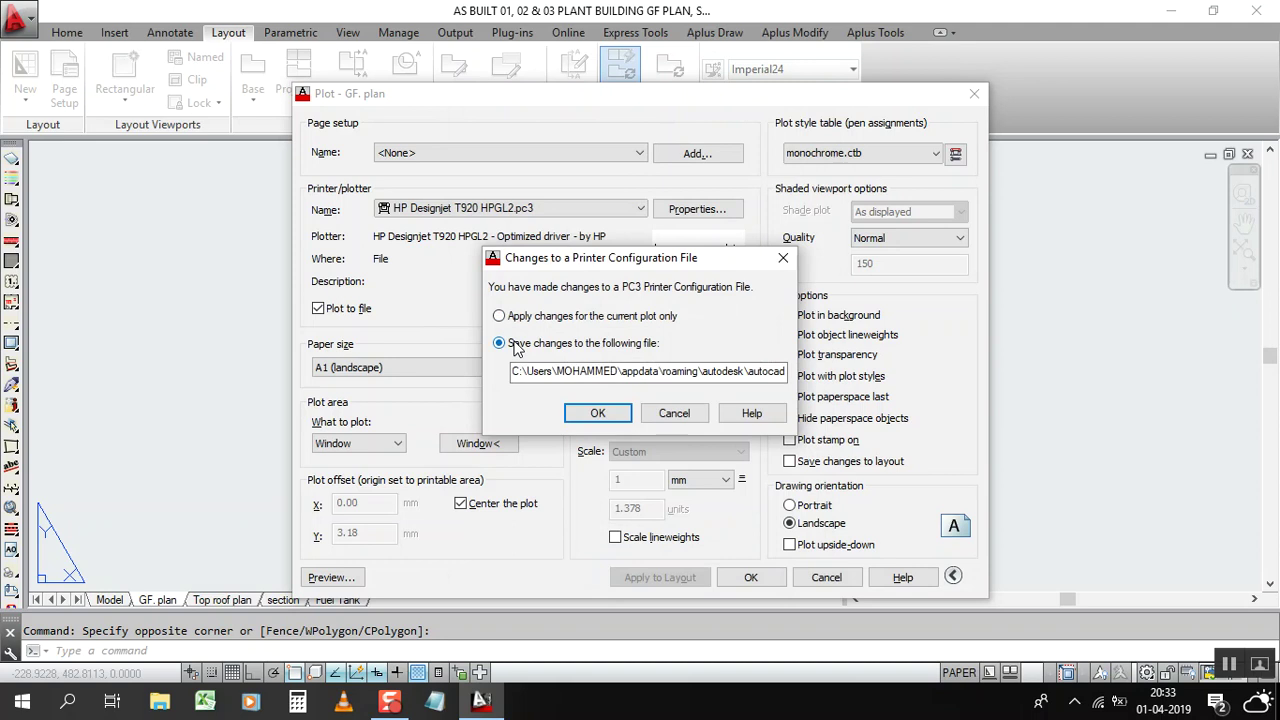
click(608, 414)
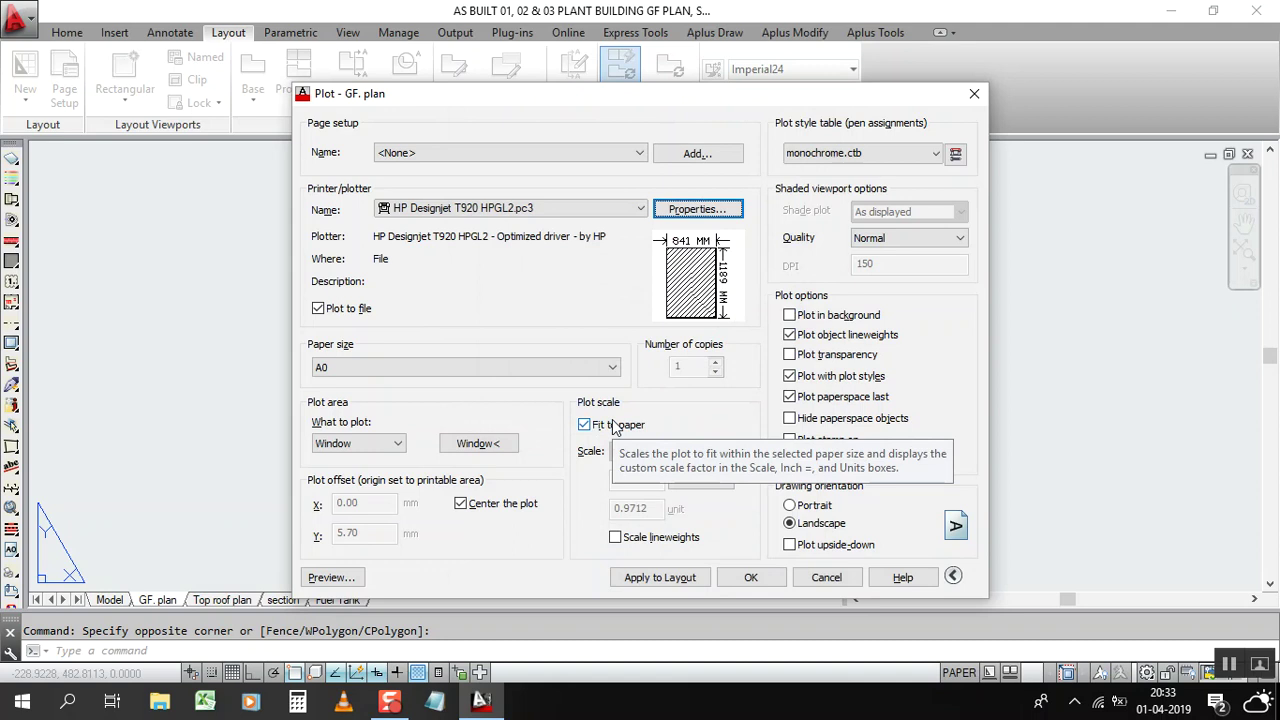
click(974, 97)
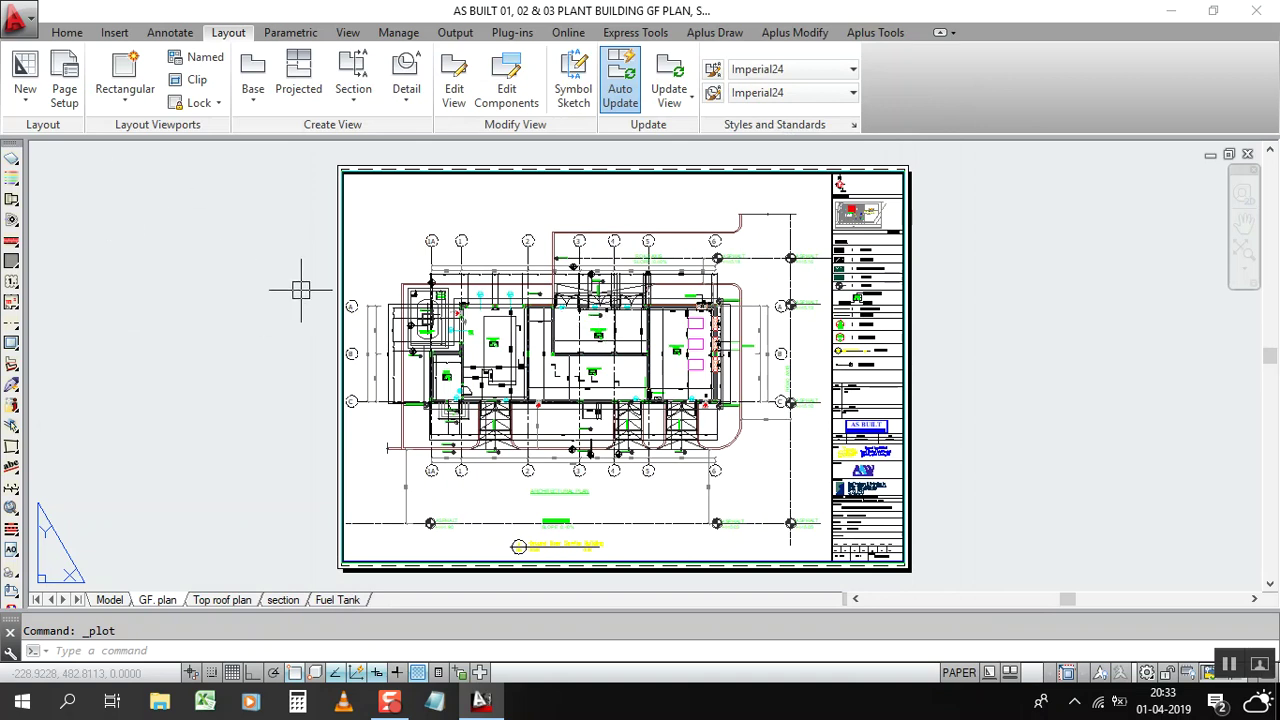
Create a new page setup named 'A0 page setup' for the GF. plan layout, leaving its settings unchanged.
click(64, 88)
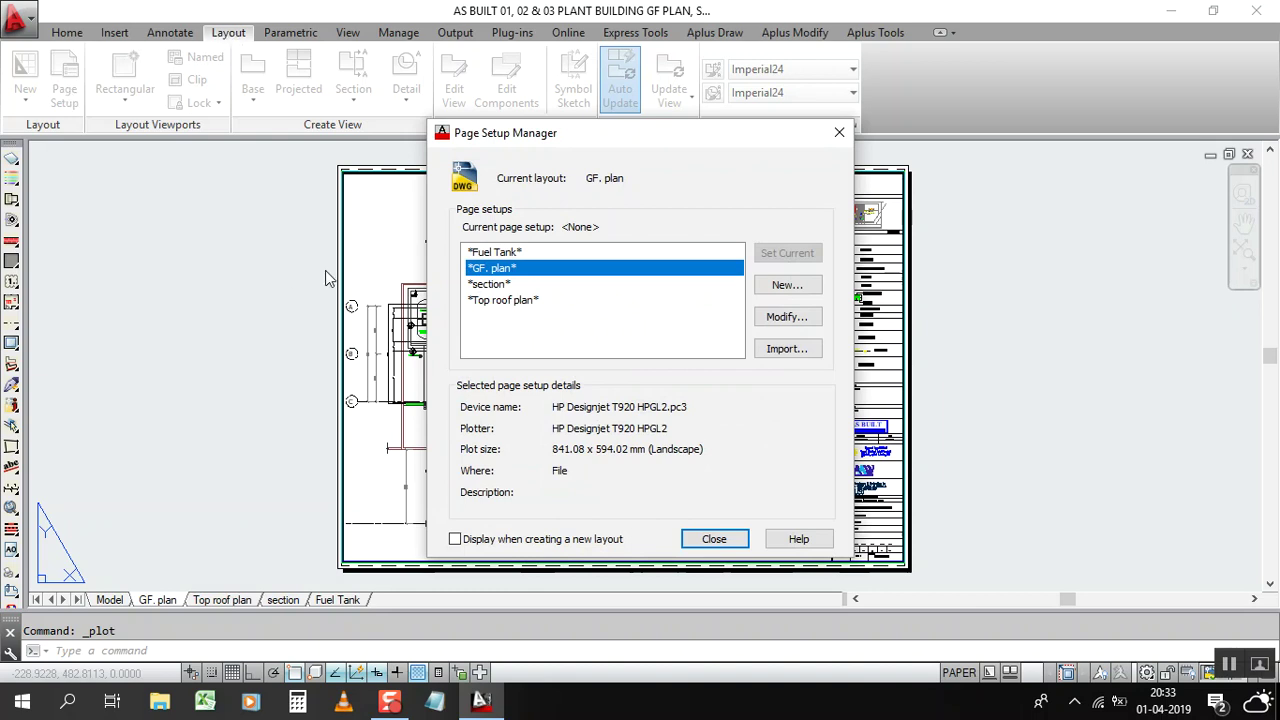
click(787, 285)
key(BackSpace)
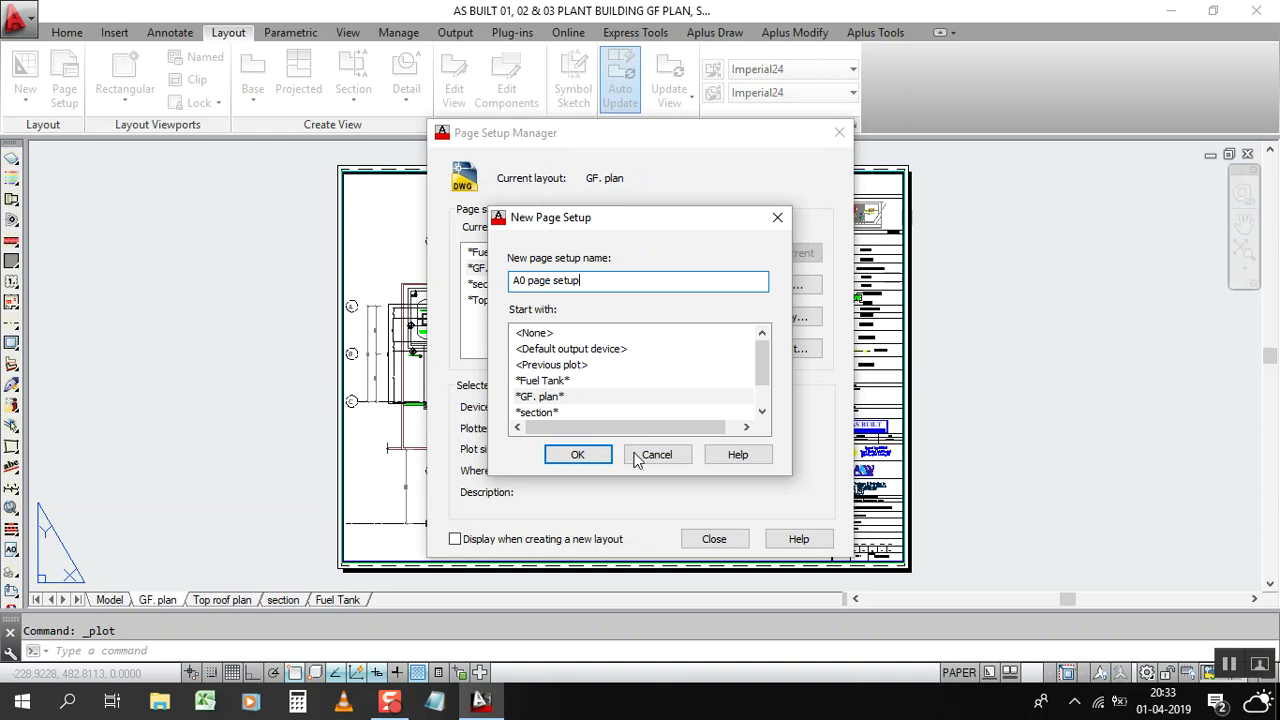
click(581, 457)
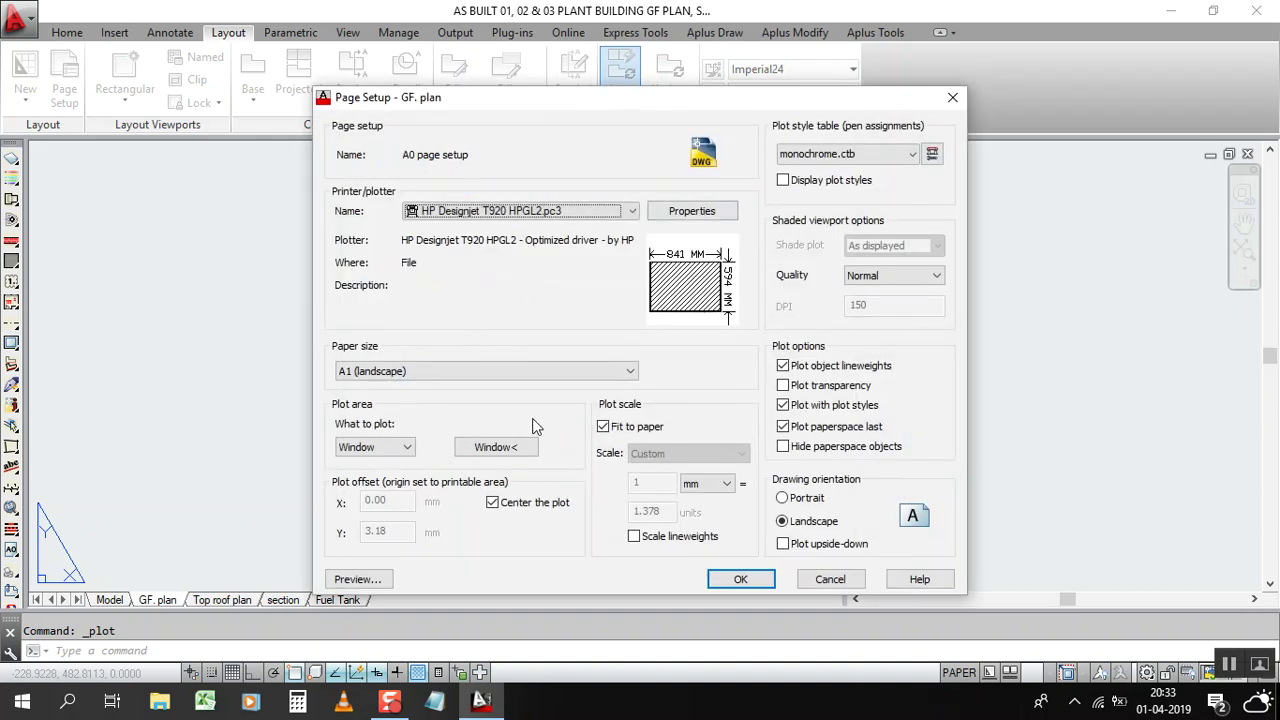
click(953, 97)
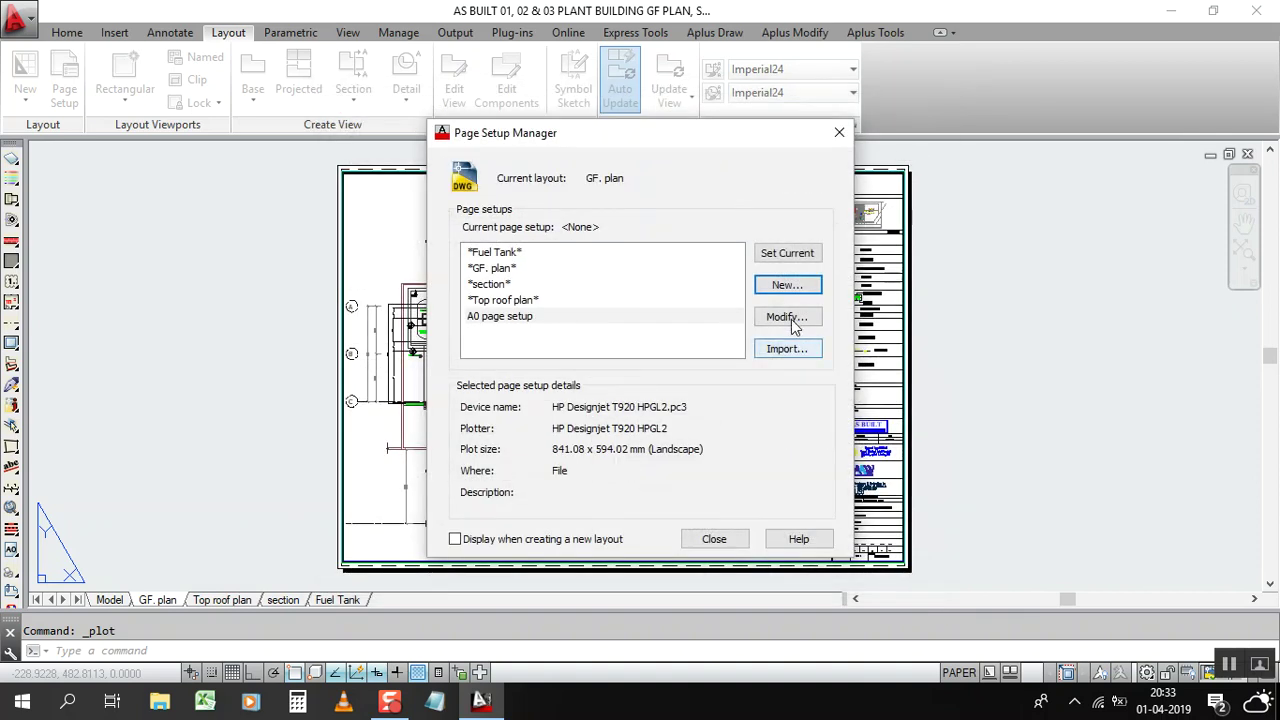
Modify 'A0 page setup' so the HP Designjet driver fits output to A0 paper, checking the A0 document size.
click(535, 320)
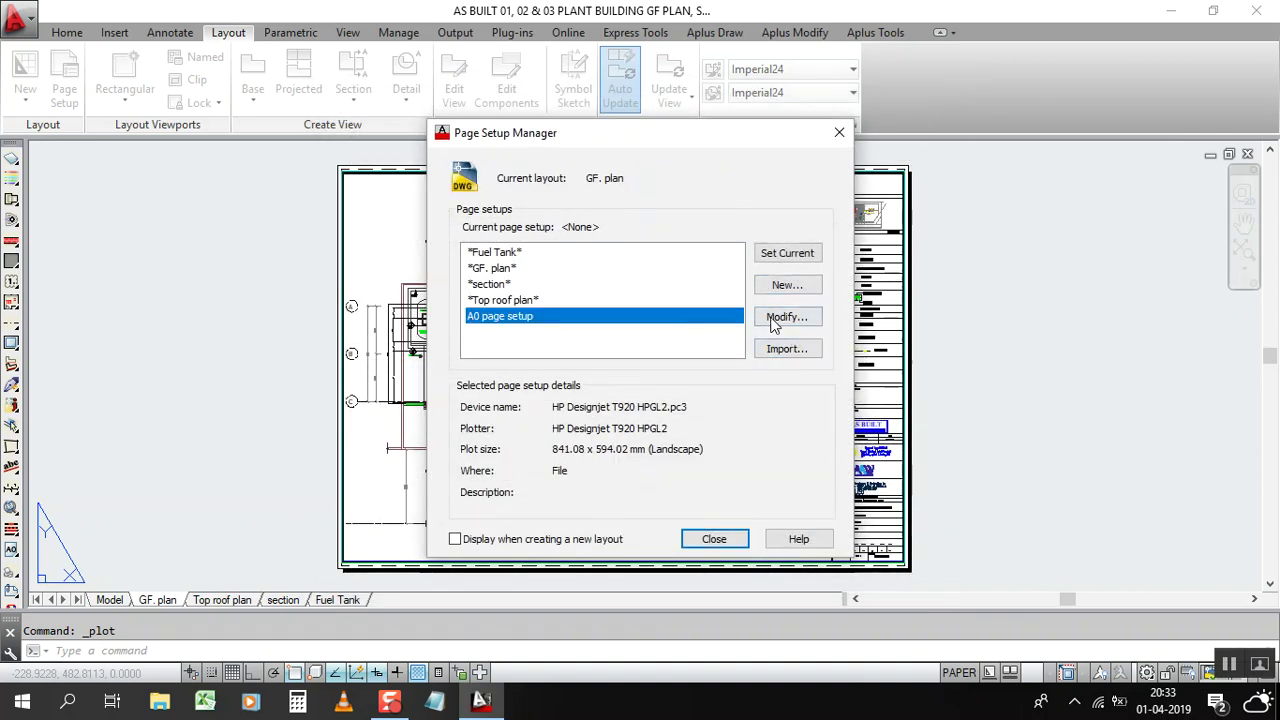
click(786, 317)
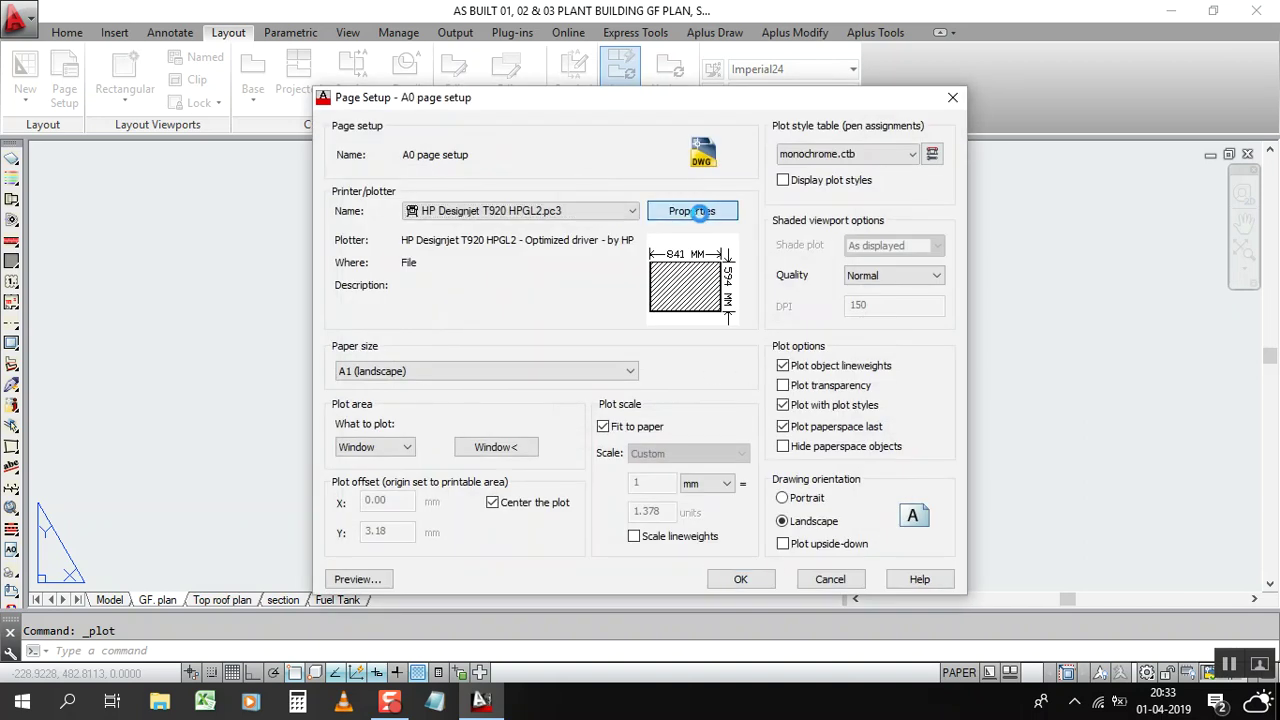
click(700, 212)
click(700, 444)
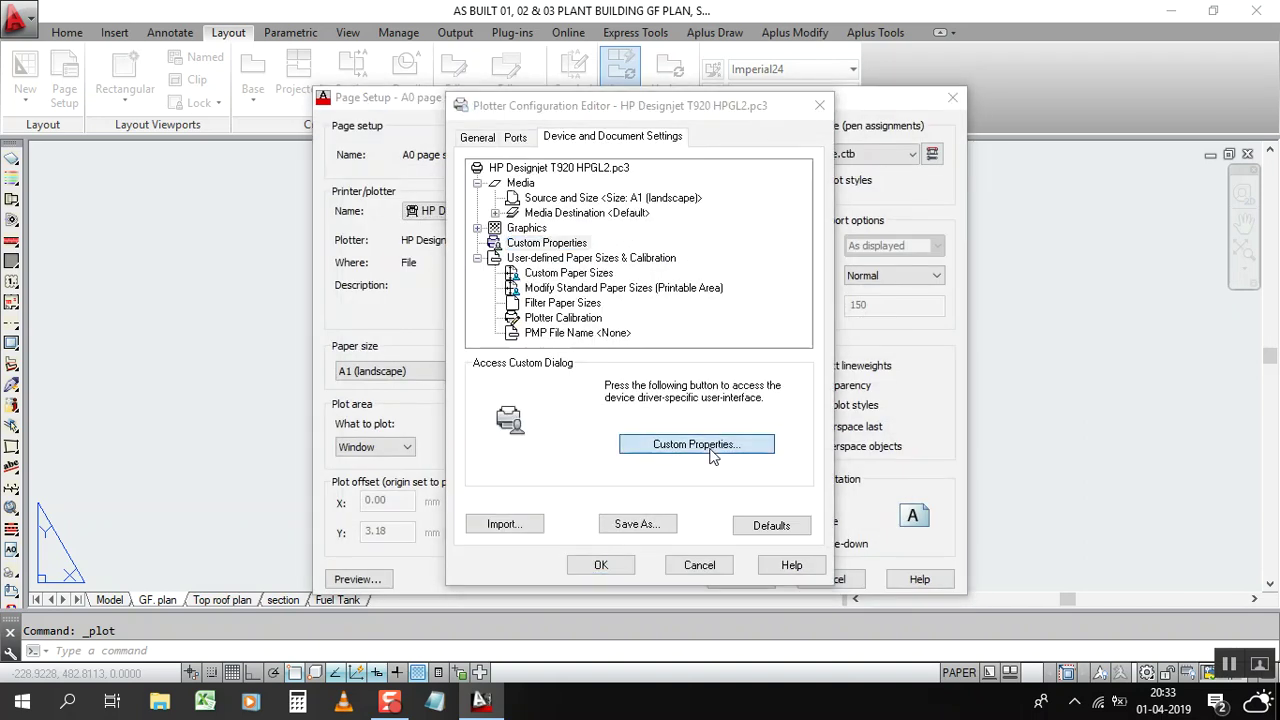
click(617, 256)
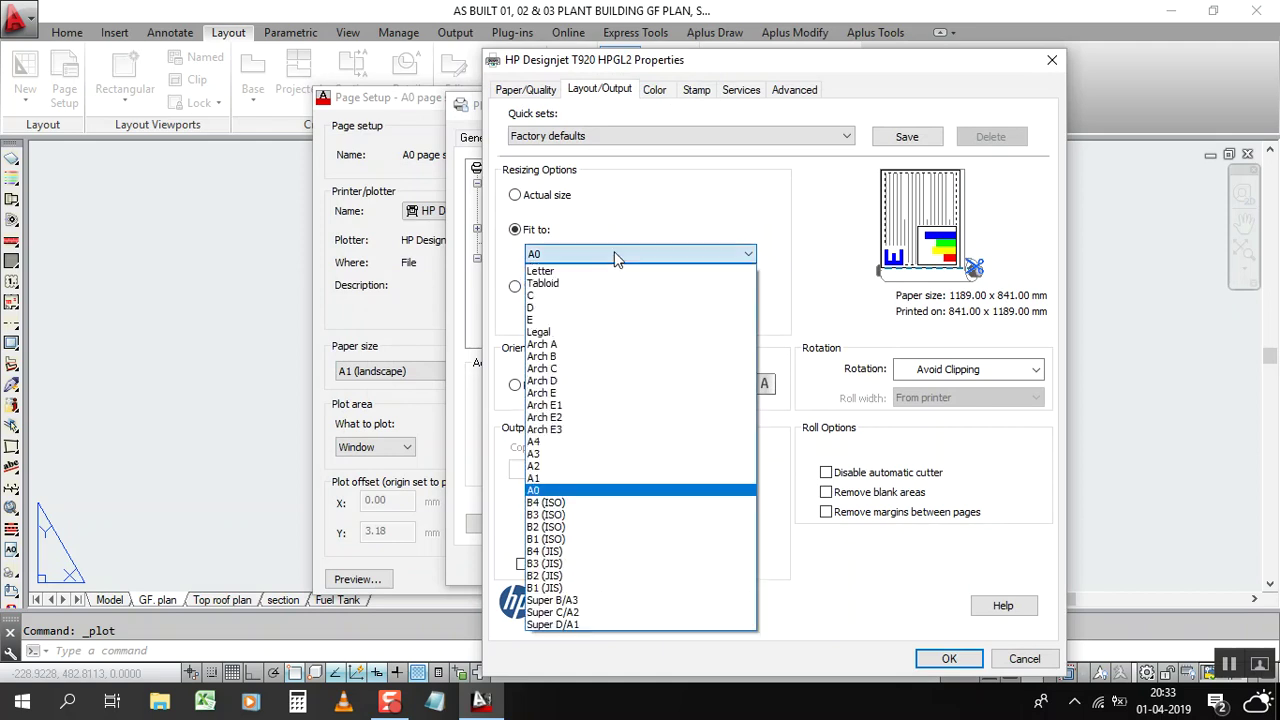
click(597, 494)
click(545, 92)
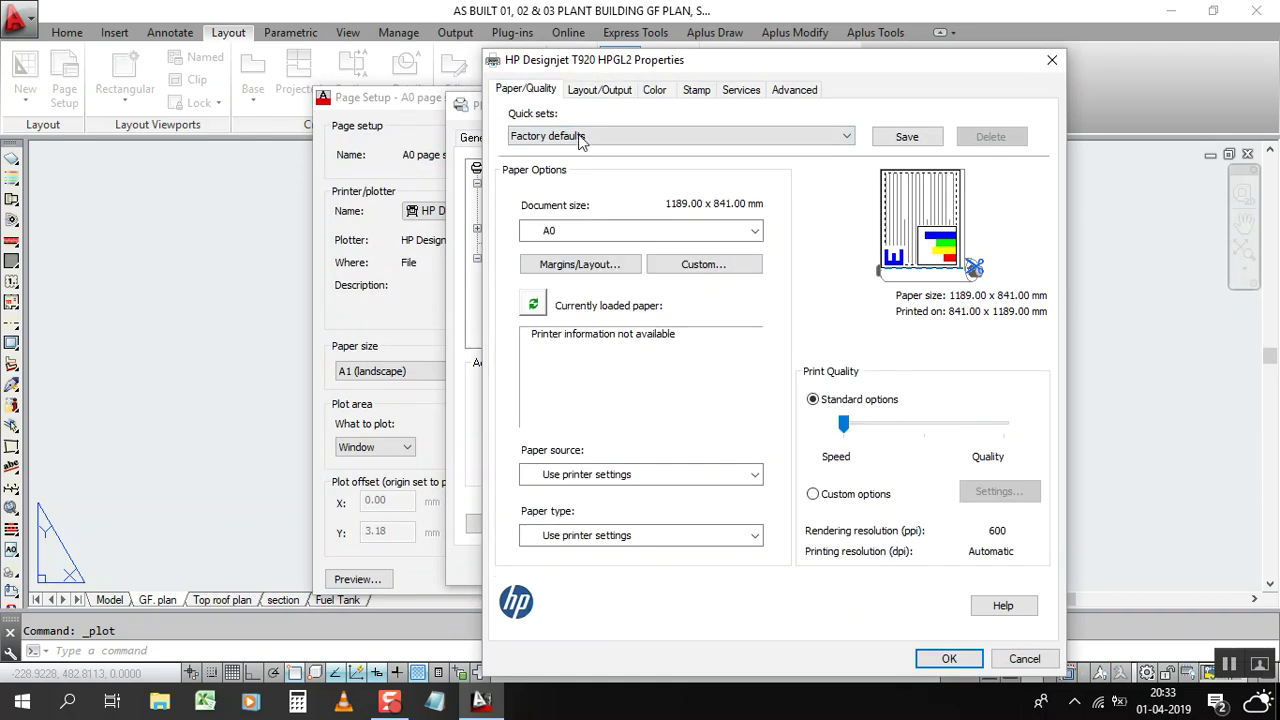
Accept the driver and page setup changes, save the PC3 file, and close the Page Setup Manager.
click(948, 660)
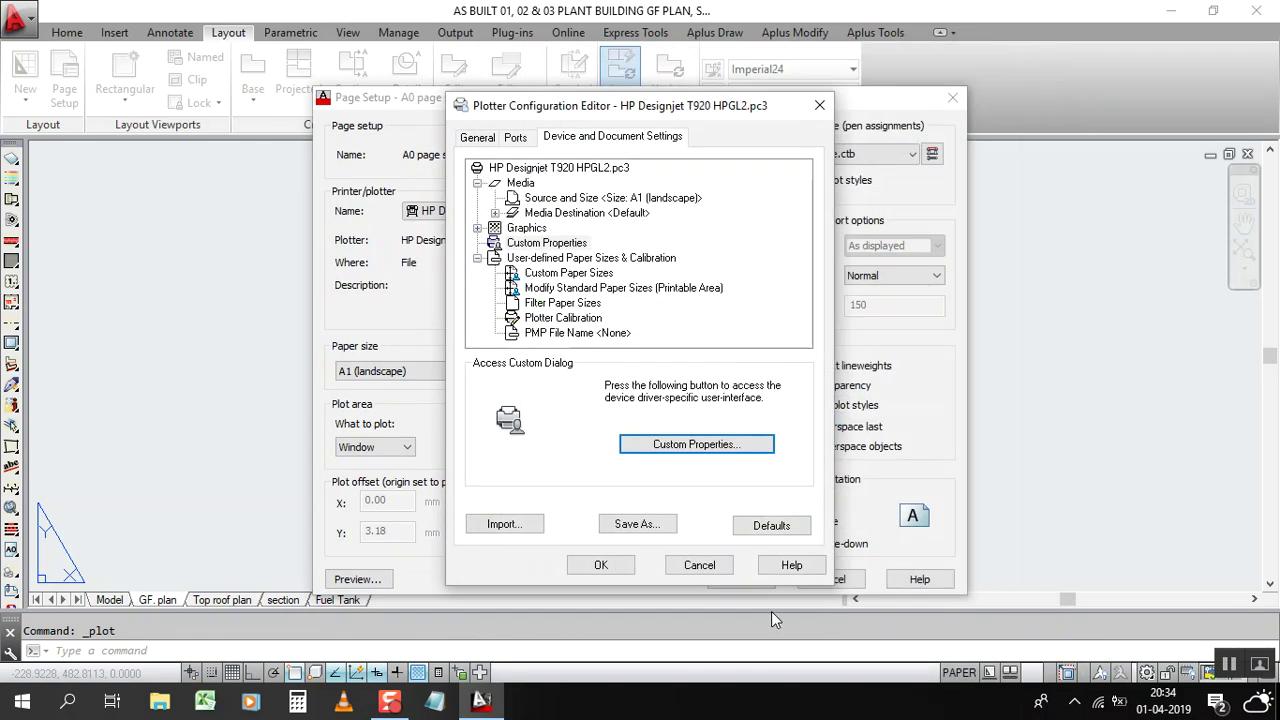
click(600, 565)
click(600, 412)
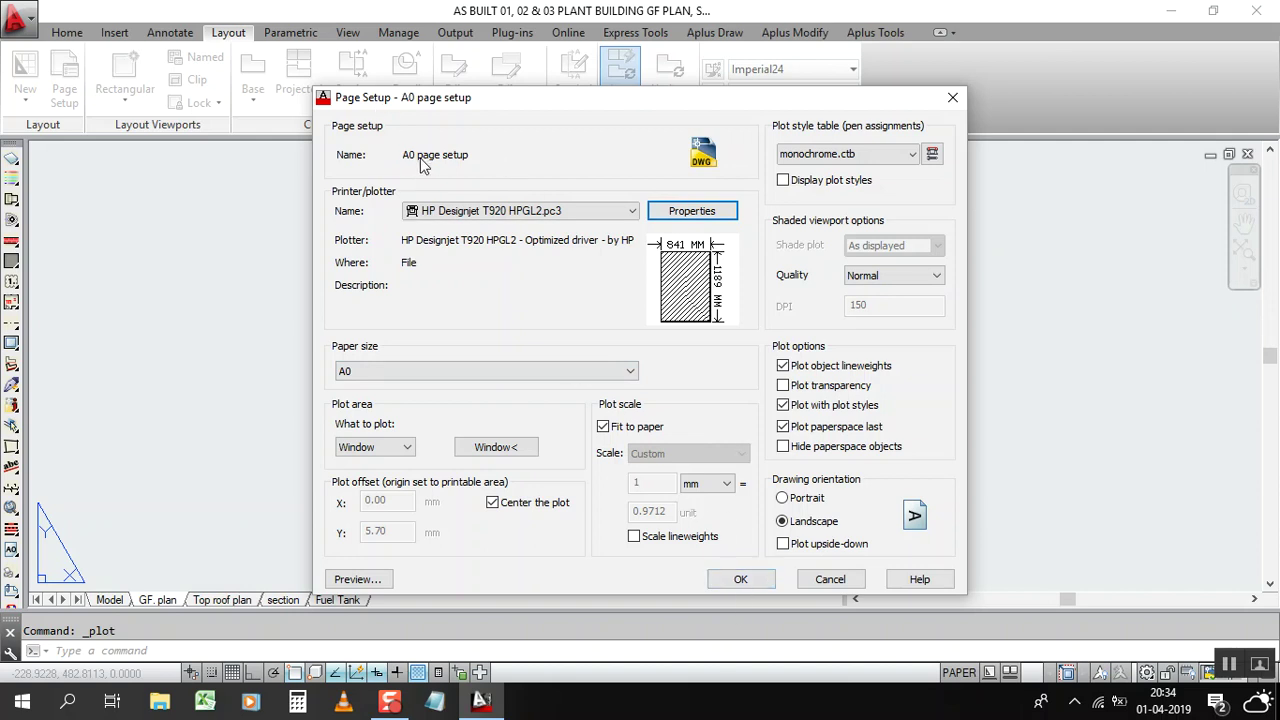
click(736, 579)
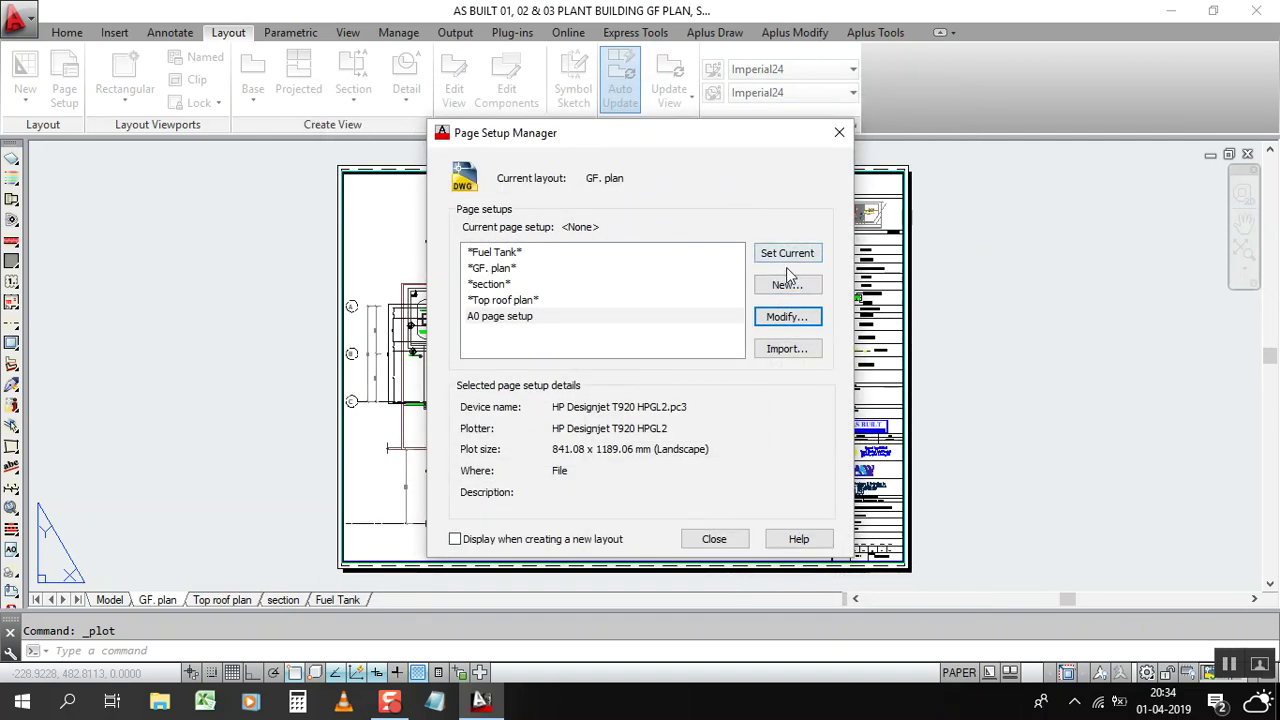
click(688, 539)
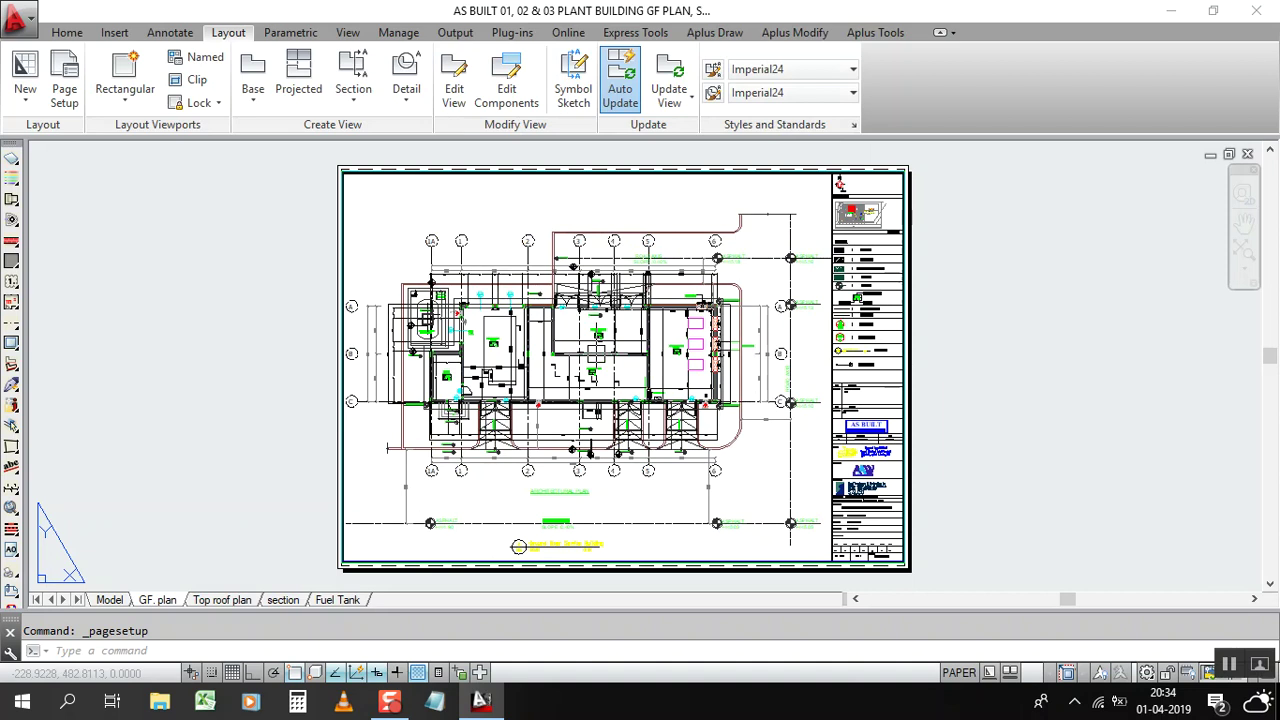
Load 'A0 page setup' in the GF. plan Plot dialog and check the HP Designjet plotter properties.
click(595, 353)
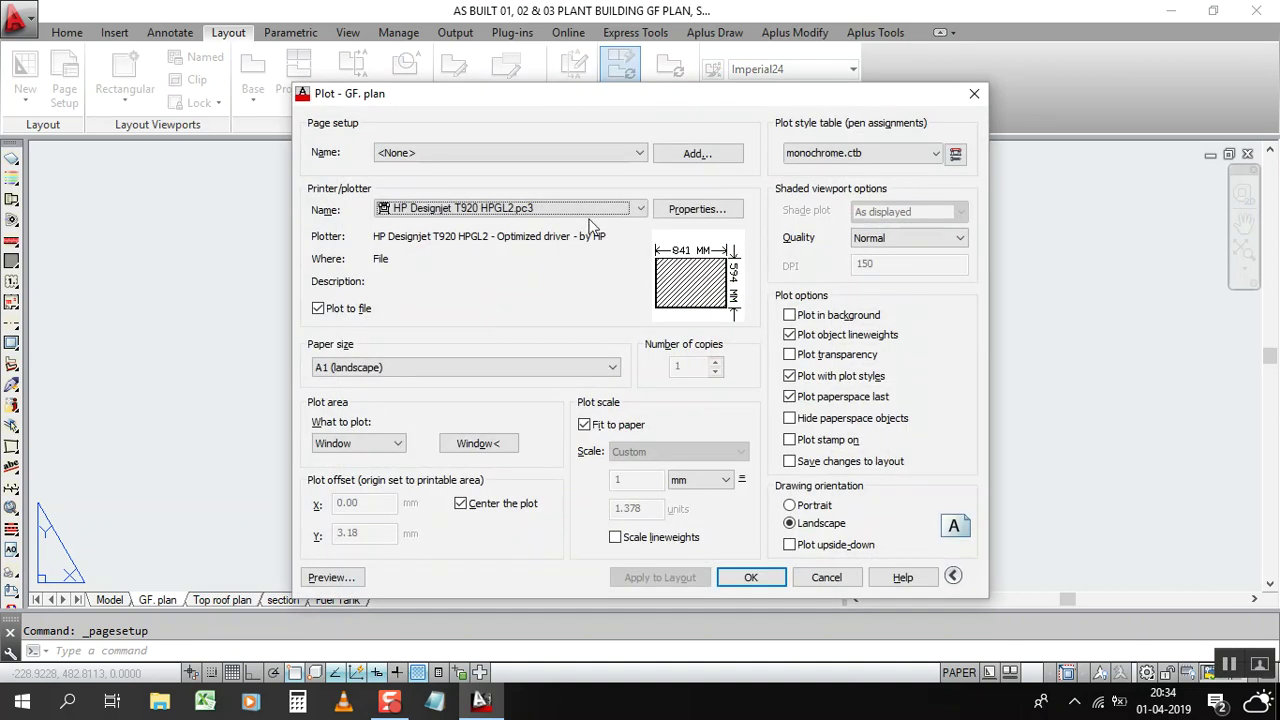
click(593, 153)
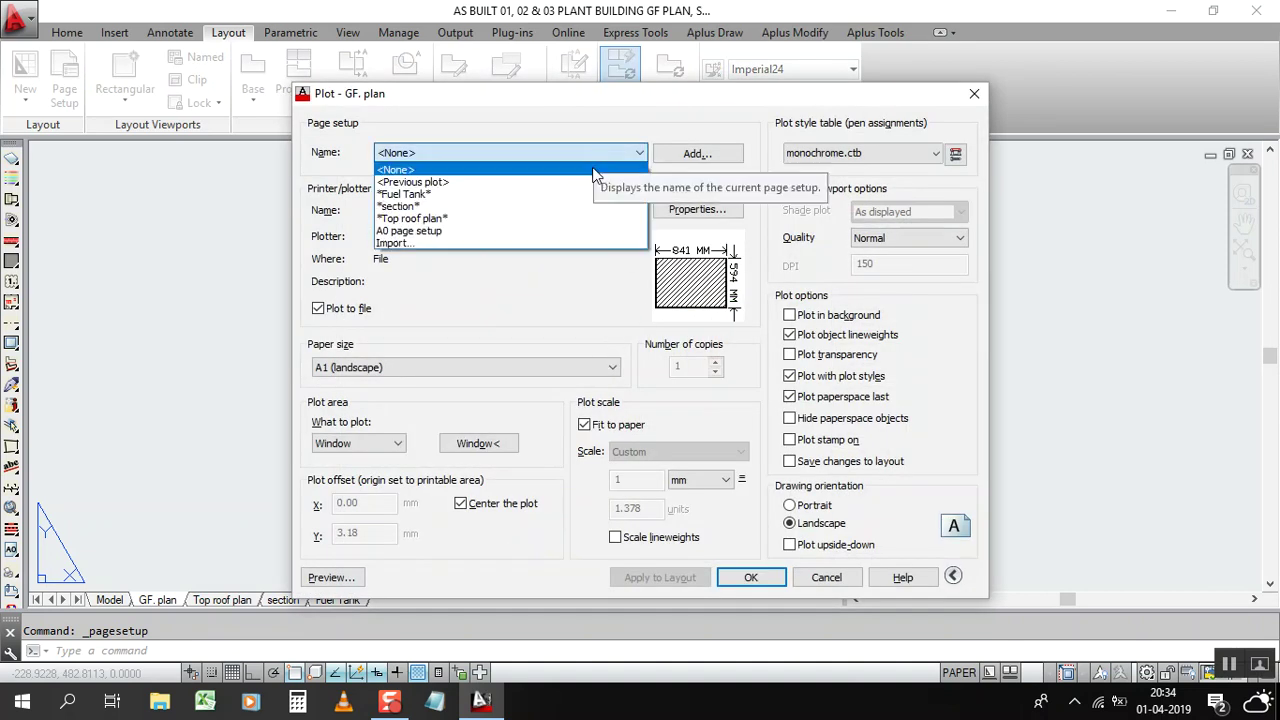
click(424, 232)
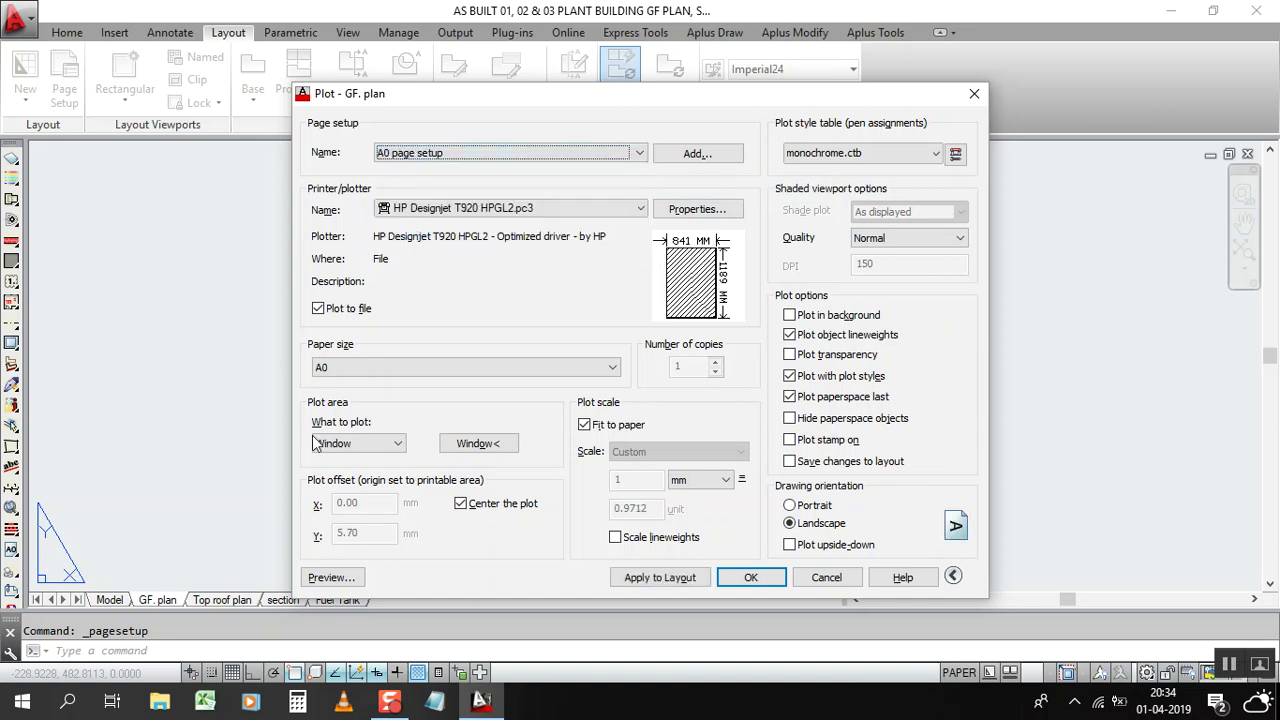
click(692, 212)
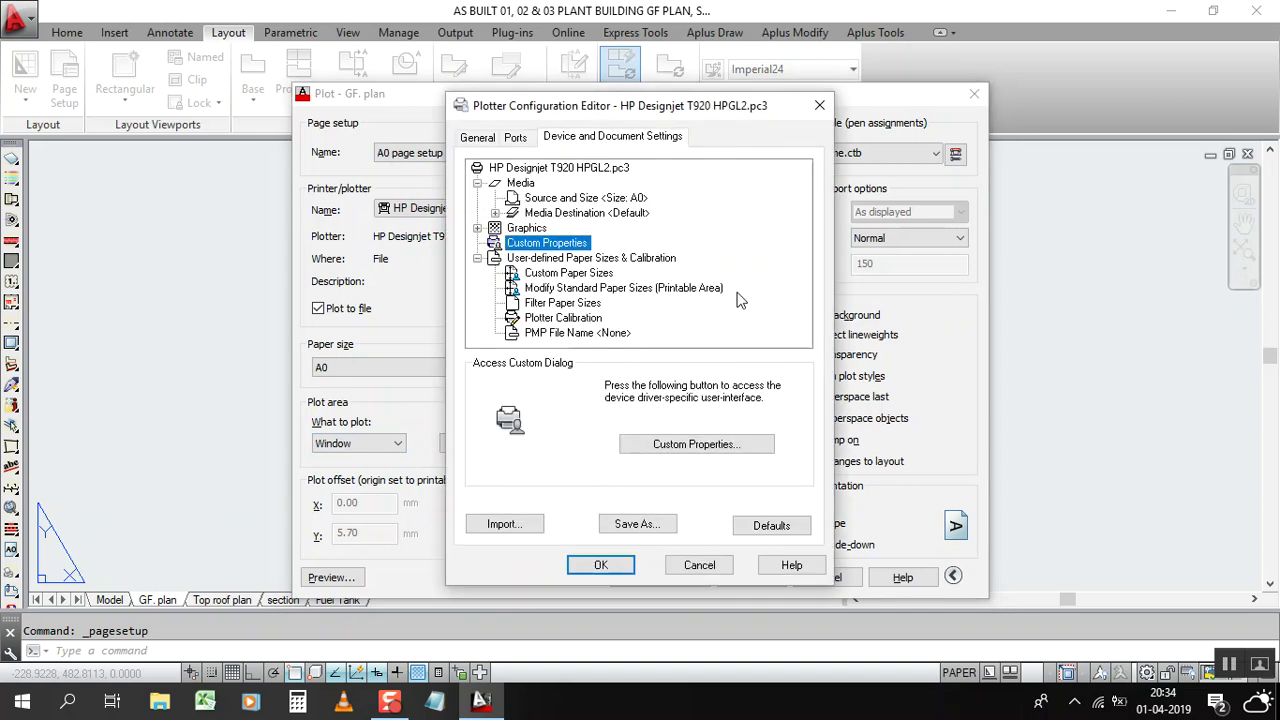
click(820, 105)
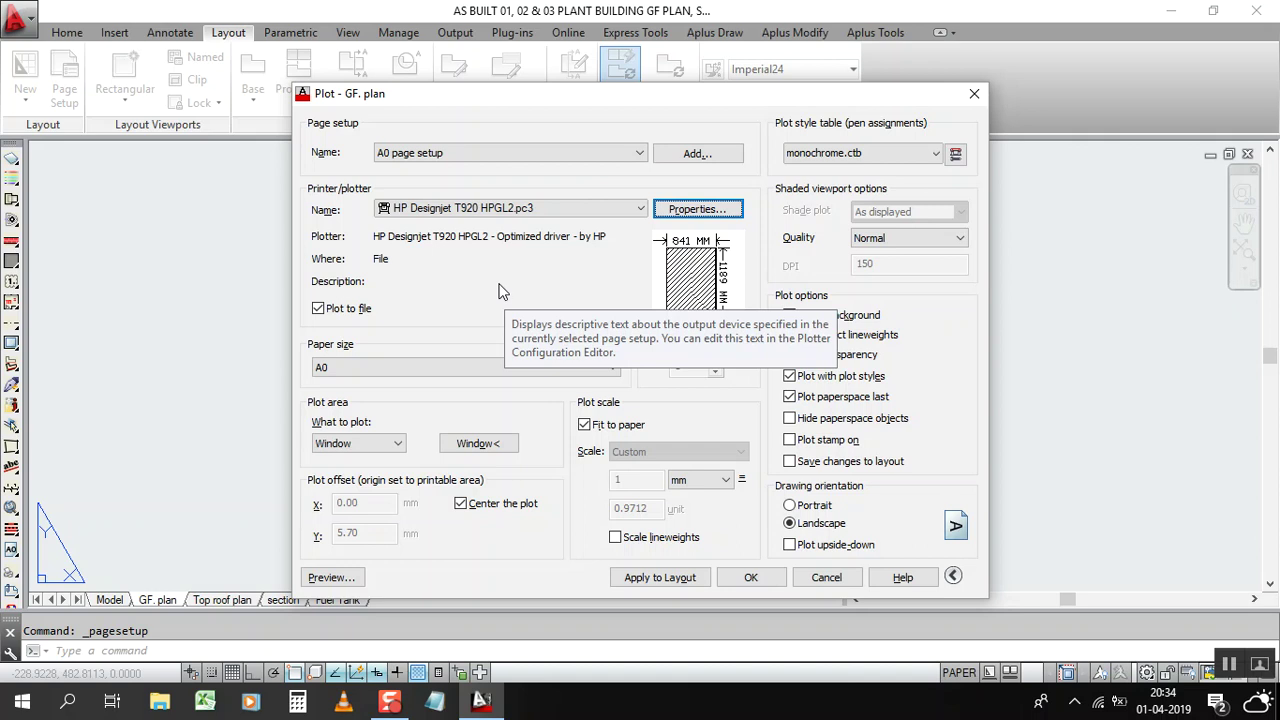
Verify 'A0 page setup' stays selected in the Plot dialog's page setup list.
click(446, 157)
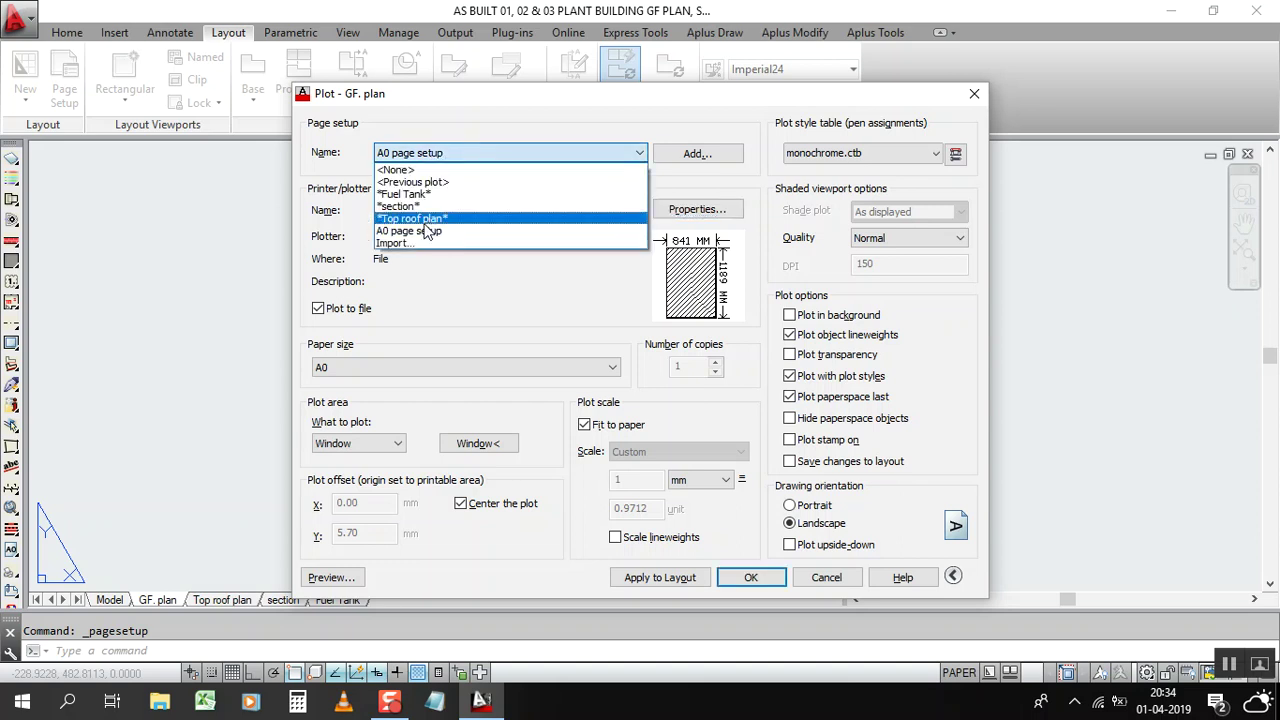
click(586, 125)
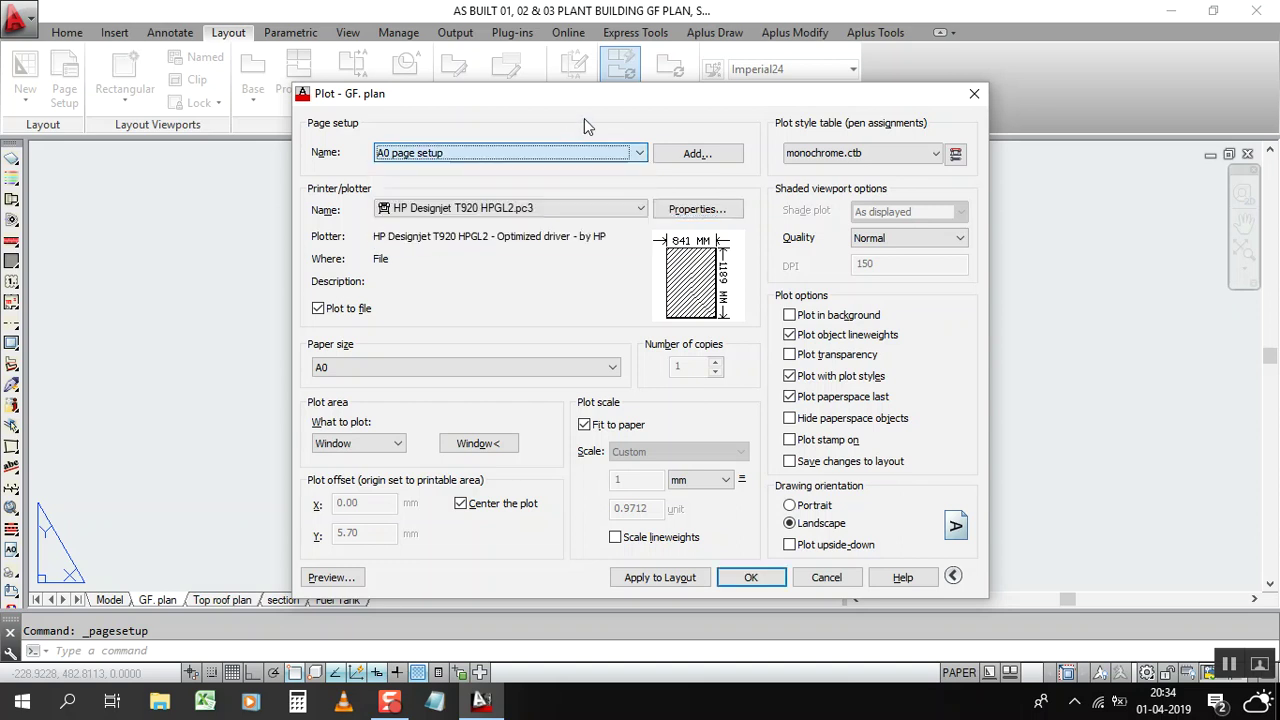
click(519, 157)
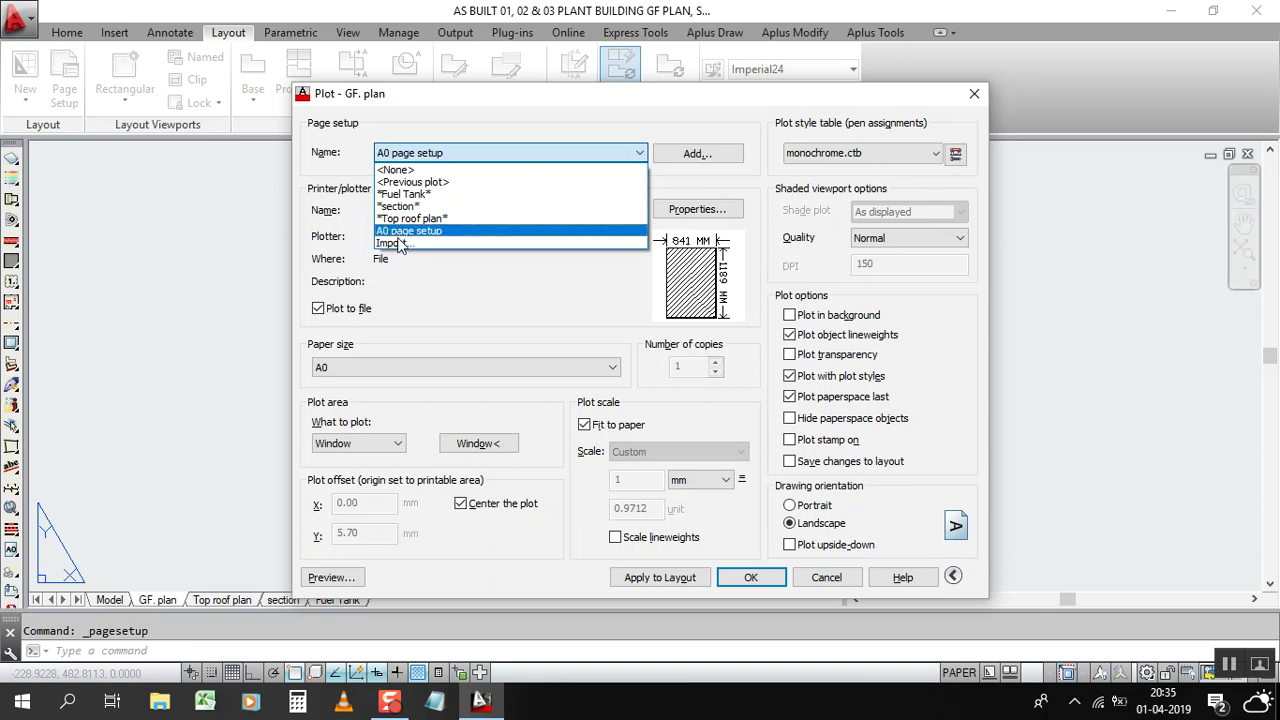
click(420, 288)
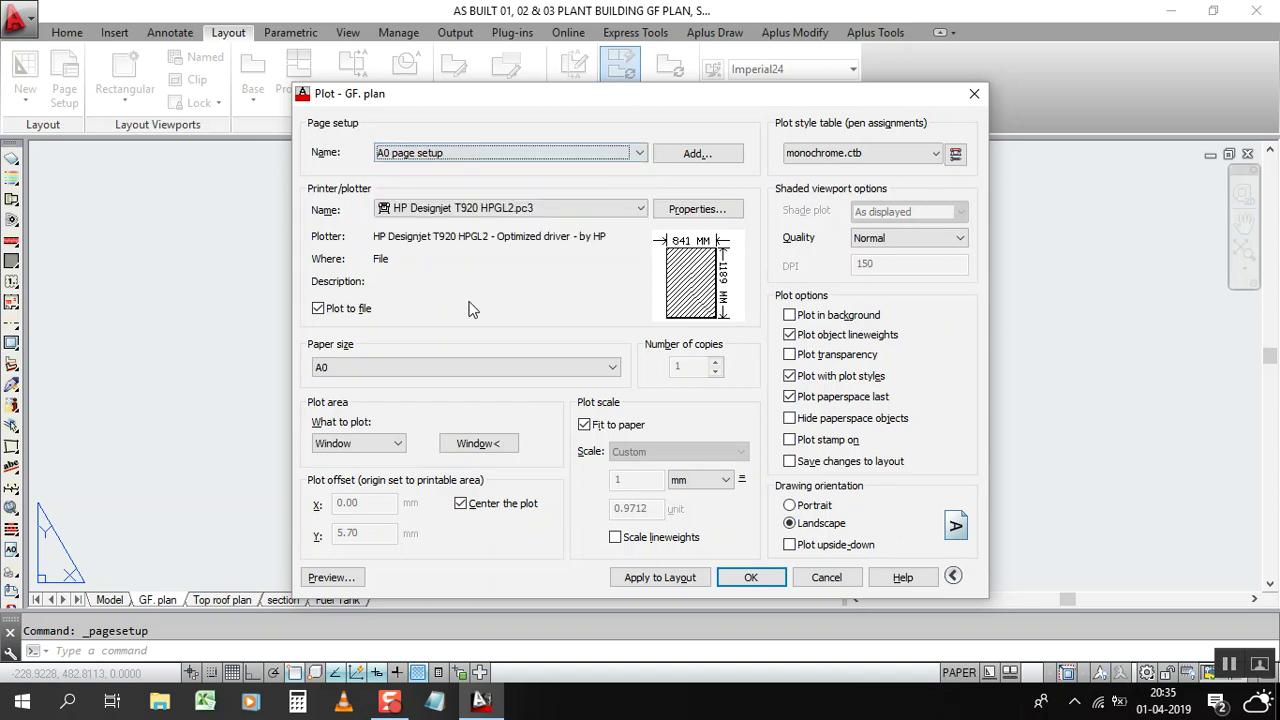